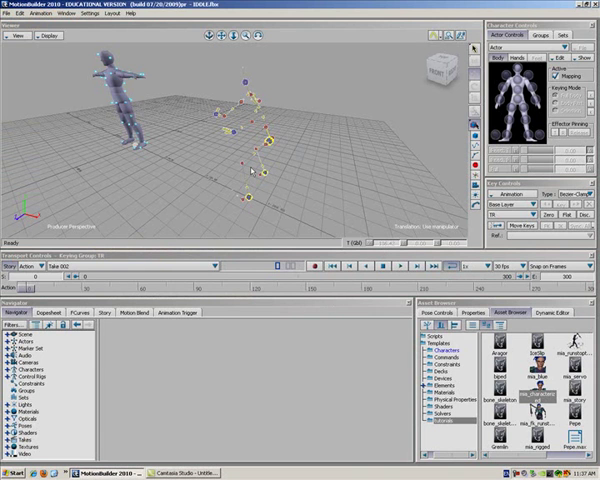
- In the Story editor, delete the duplicate second Processing Result track and its clip
{"action": "left_click", "coordinate": [105, 313]}
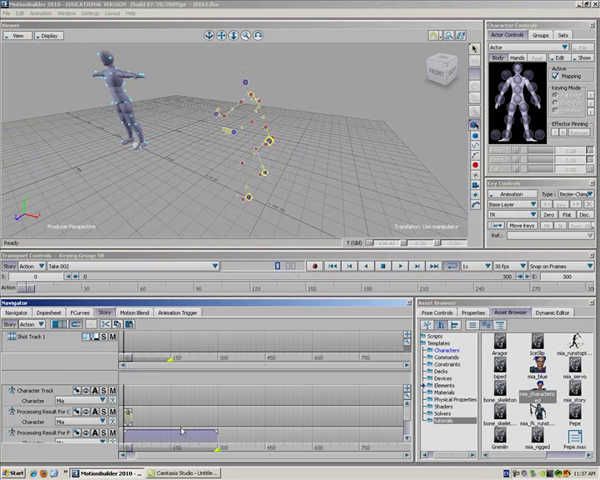
{"action": "left_click", "coordinate": [407, 427]}
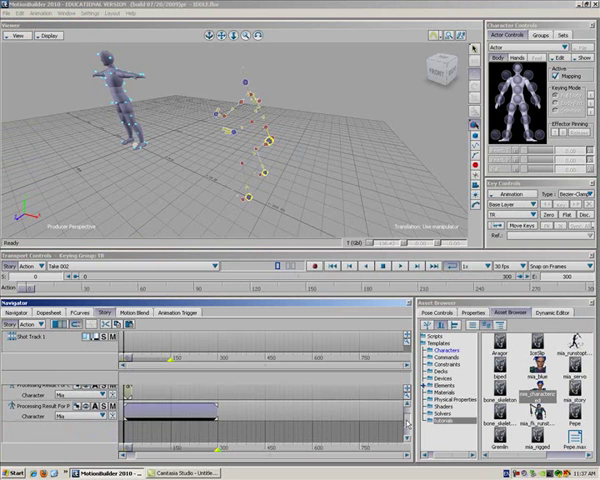
{"action": "scroll", "coordinate": [50, 430], "scroll_direction": "up", "scroll_amount": 1}
{"action": "scroll", "coordinate": [50, 430], "scroll_direction": "down", "scroll_amount": 1}
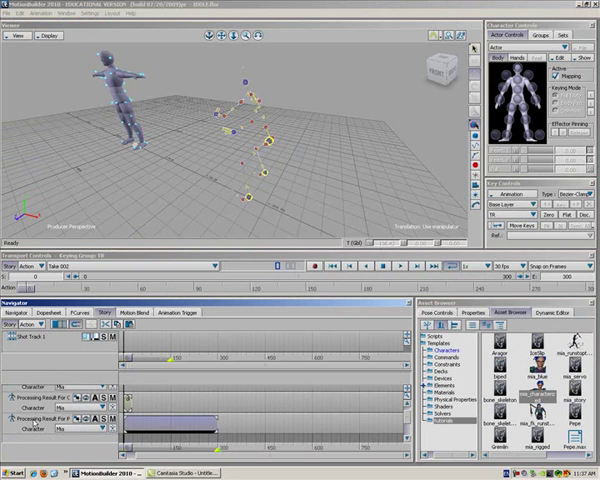
{"action": "left_click", "coordinate": [35, 423]}
{"action": "key", "text": "Delete"}
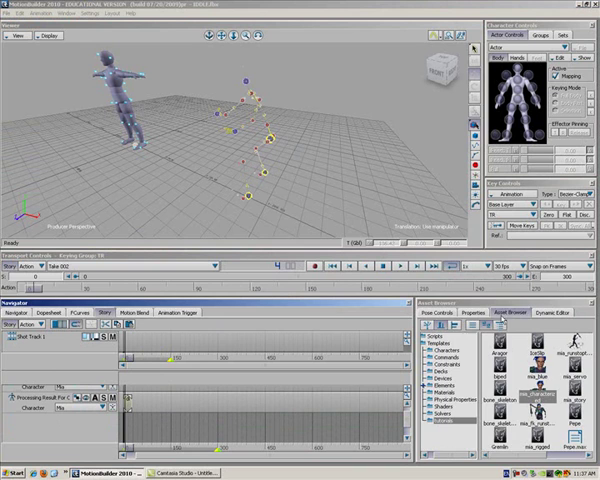
- Select the Idle pose in Pose Controls, then grab the clip on the Processing Result track
{"action": "left_click", "coordinate": [446, 316]}
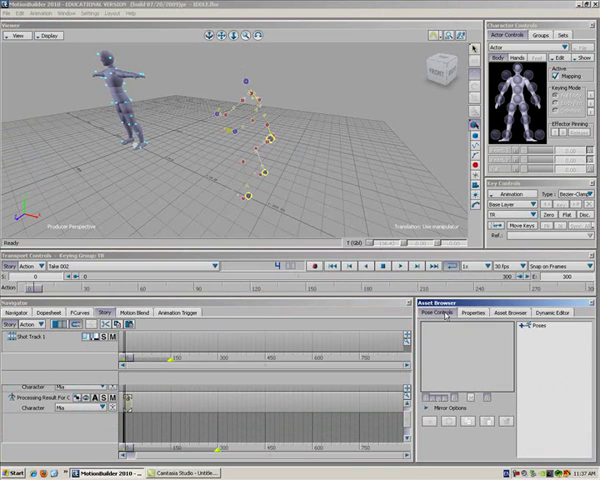
{"action": "left_click", "coordinate": [523, 326]}
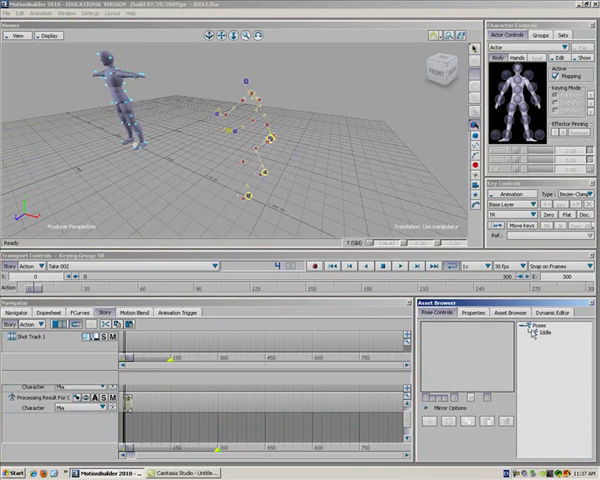
{"action": "left_click", "coordinate": [183, 458]}
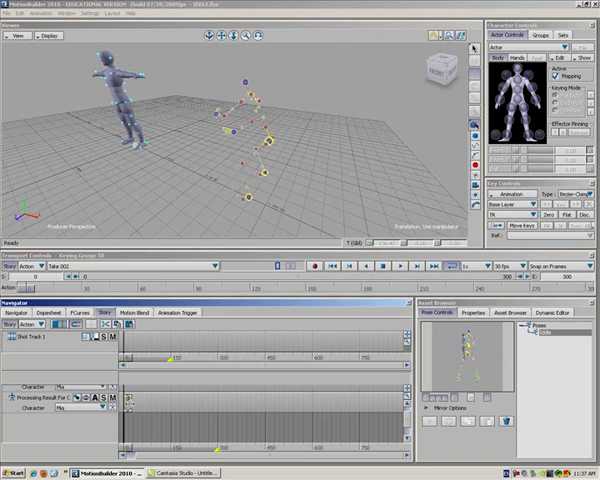
{"action": "left_click_drag", "start_coordinate": [128, 400], "coordinate": [155, 403]}
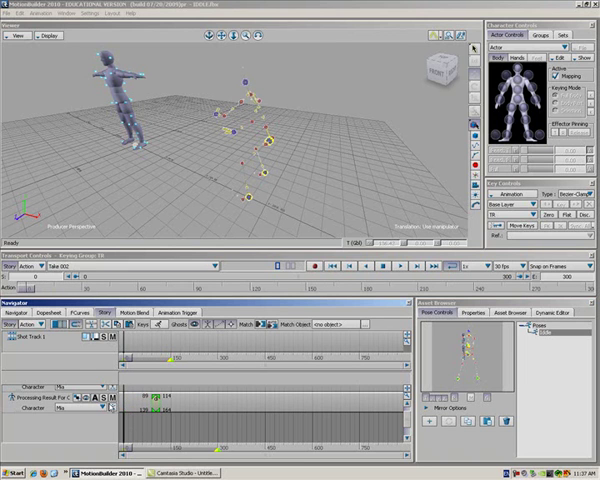
{"action": "left_click", "coordinate": [138, 450]}
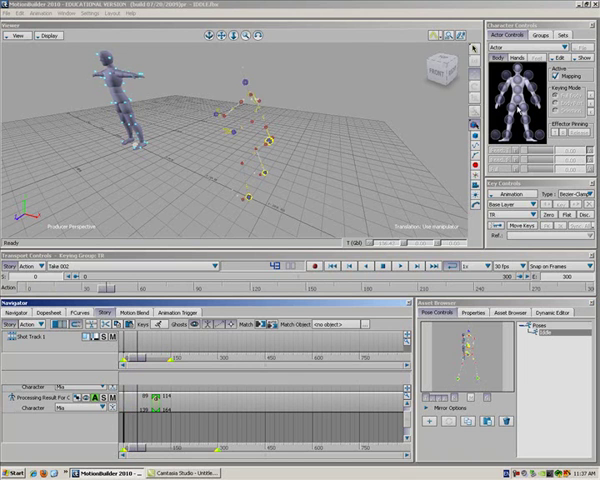
- Paste the Idle pose onto Mia's control rig via the hips, and trim the clip's start
{"action": "left_click", "coordinate": [517, 103]}
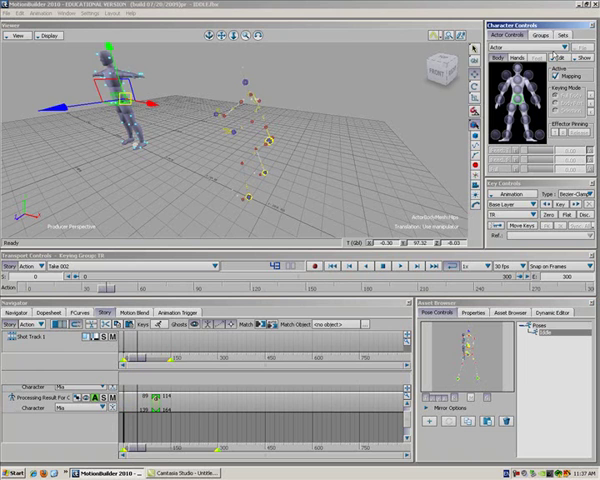
{"action": "left_click", "coordinate": [510, 46]}
{"action": "left_click", "coordinate": [497, 56]}
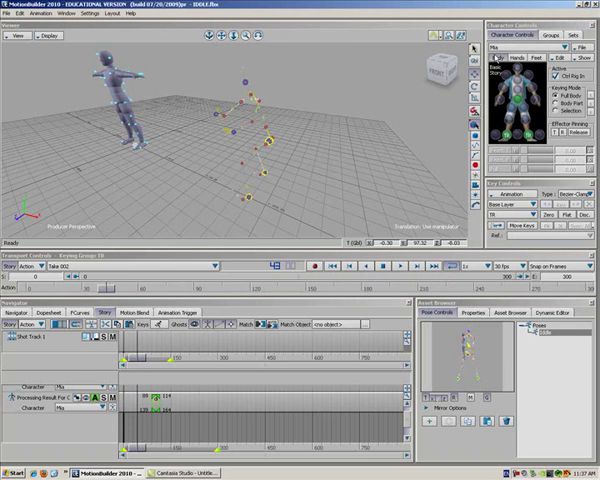
{"action": "left_click", "coordinate": [268, 141]}
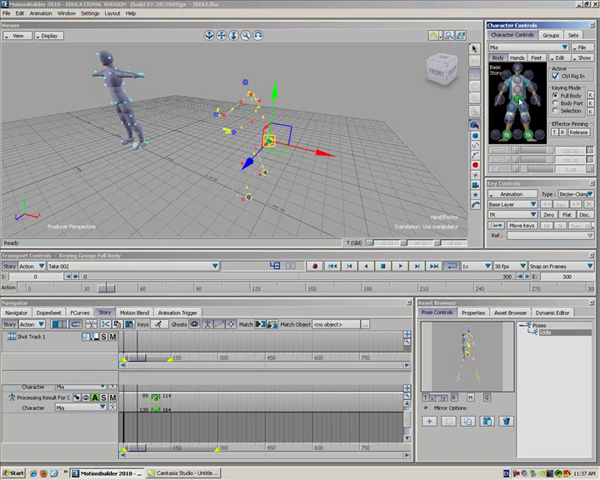
{"action": "left_click", "coordinate": [486, 421]}
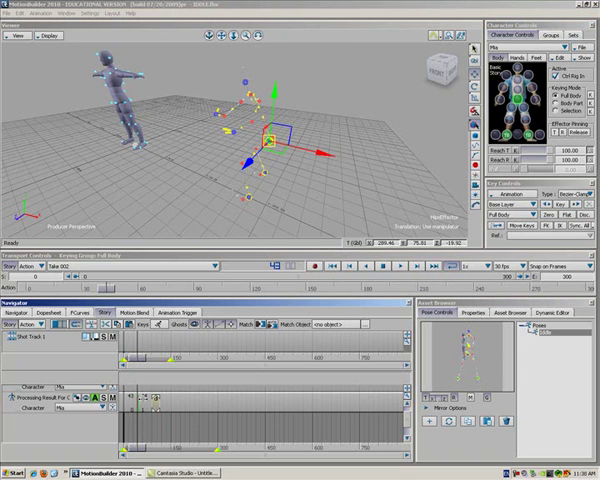
{"action": "mouse_move", "coordinate": [140, 400]}
{"action": "left_mouse_down"}
{"action": "mouse_move", "coordinate": [135, 400]}
{"action": "mouse_move", "coordinate": [160, 402]}
{"action": "mouse_move", "coordinate": [143, 401]}
{"action": "left_mouse_up"}
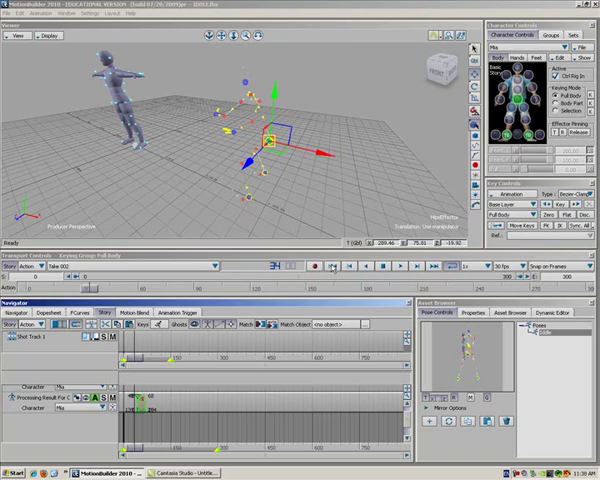
- Trim the Processing Result clip's end and set the scene end frame to 25
{"action": "left_click", "coordinate": [158, 406]}
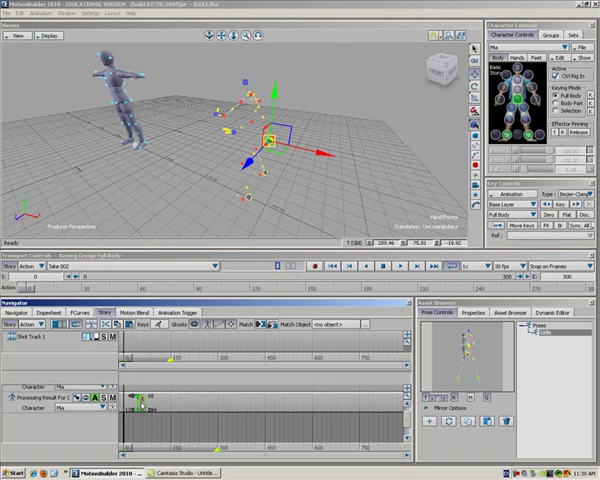
{"action": "left_click_drag", "start_coordinate": [141, 399], "coordinate": [127, 401]}
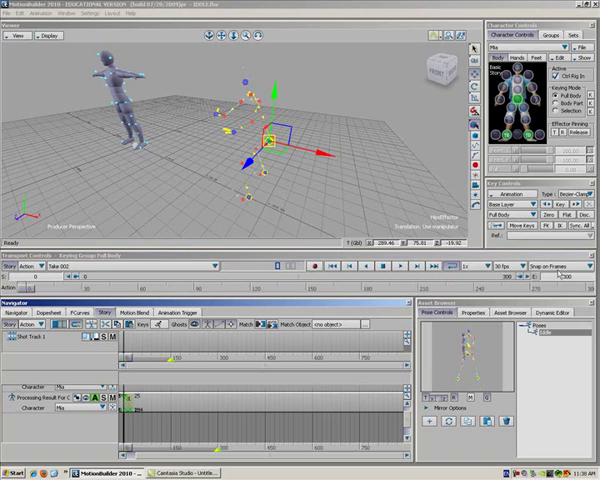
{"action": "left_click", "coordinate": [570, 278]}
{"action": "double_click", "coordinate": [548, 278]}
{"action": "type", "text": "25"}
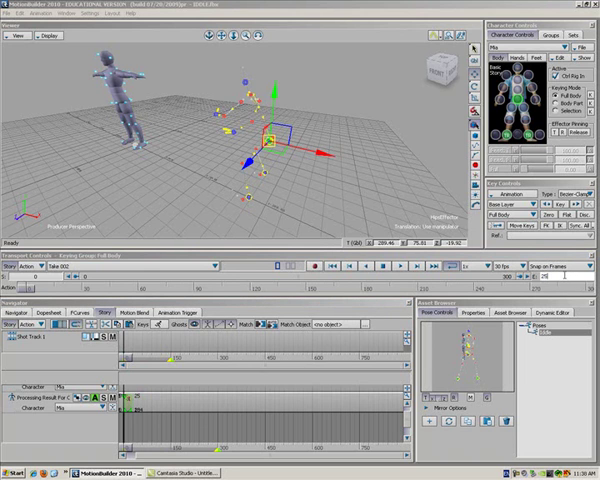
{"action": "key", "text": "Return"}
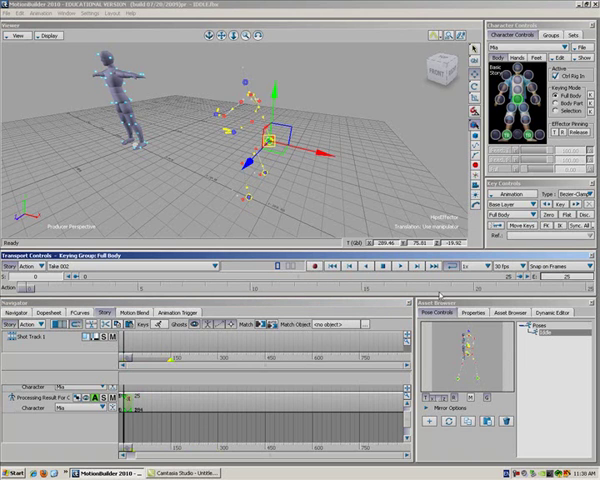
- Play back the trimmed animation twice, stopping each time
{"action": "left_click", "coordinate": [400, 266]}
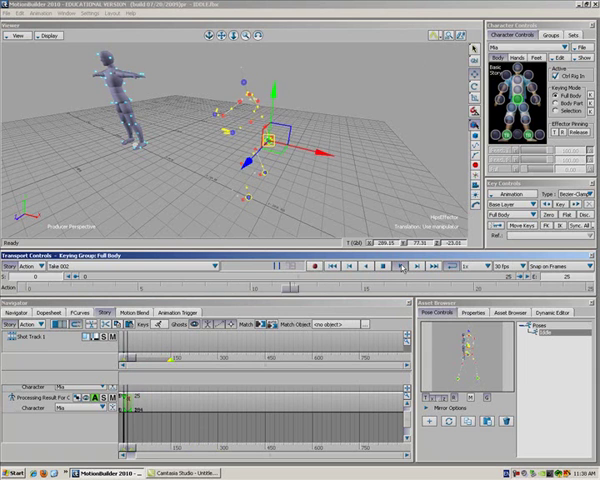
{"action": "left_click", "coordinate": [333, 266]}
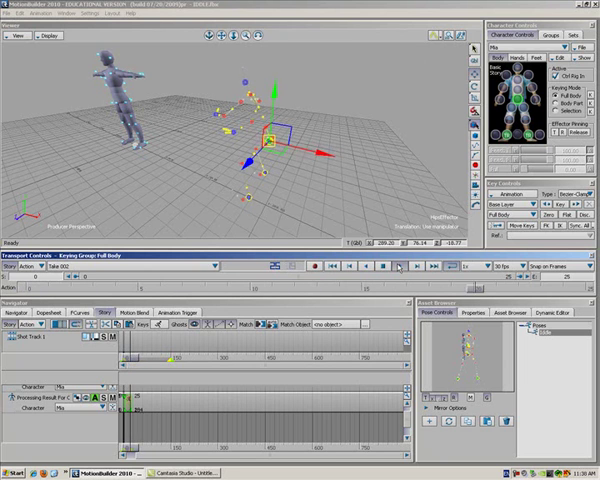
{"action": "left_click", "coordinate": [398, 266]}
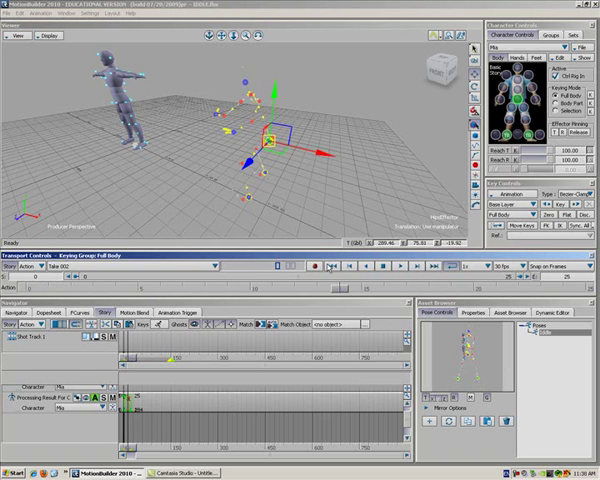
{"action": "left_click", "coordinate": [331, 266]}
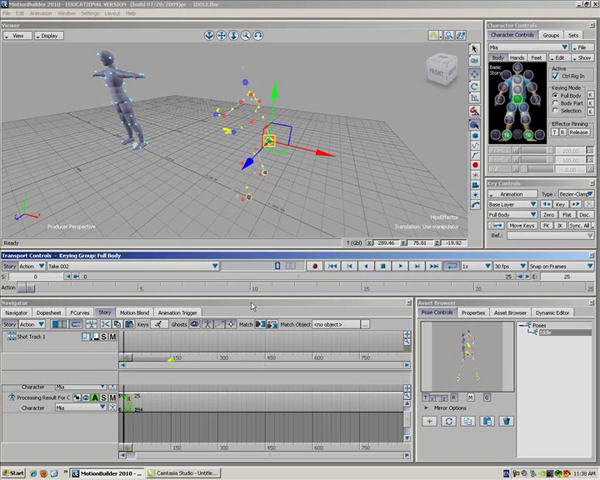
- Process the Processing Result track to a new clip and save it as 'Iddle' in New Folder
{"action": "right_click", "coordinate": [34, 406]}
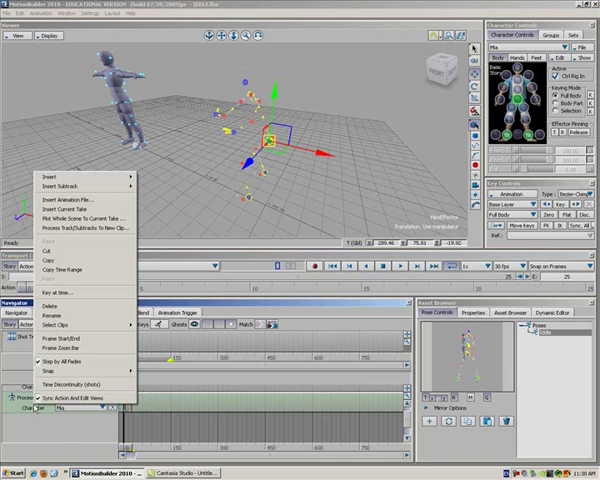
{"action": "left_click", "coordinate": [86, 228]}
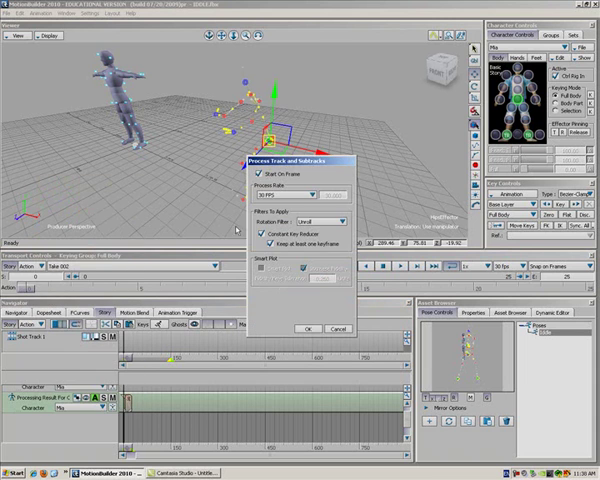
{"action": "left_click", "coordinate": [309, 328]}
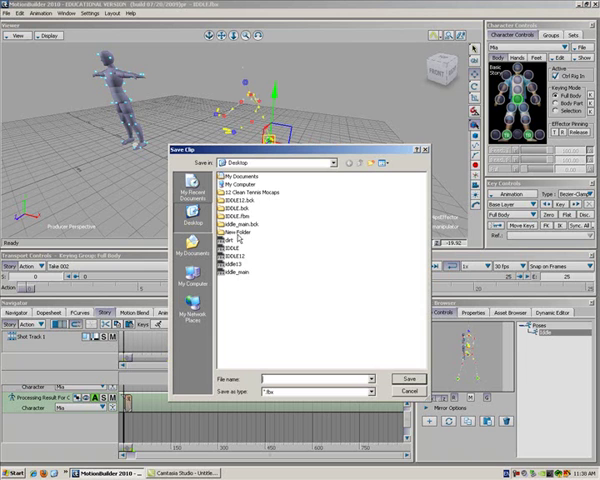
{"action": "double_click", "coordinate": [233, 232]}
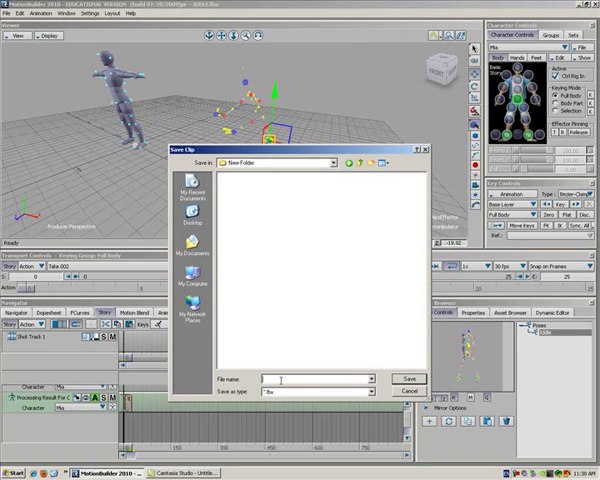
{"action": "type", "text": "iddl"}
{"action": "left_click", "coordinate": [410, 379]}
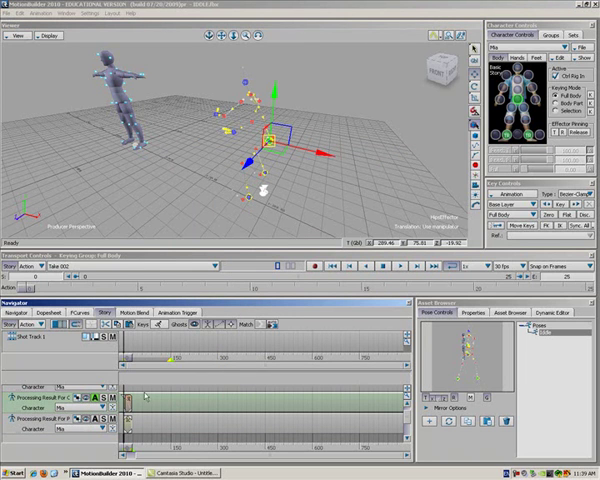
- Delete both Processing Result tracks from the Story
{"action": "mouse_move", "coordinate": [29, 288]}
{"action": "left_mouse_down"}
{"action": "mouse_move", "coordinate": [164, 290]}
{"action": "mouse_move", "coordinate": [30, 289]}
{"action": "left_mouse_up"}
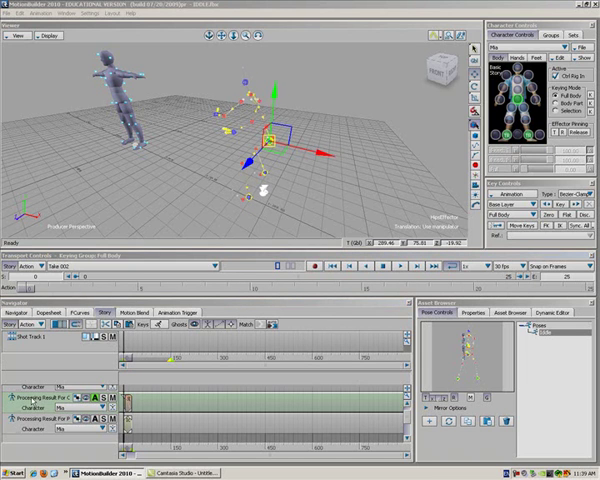
{"action": "key", "text": "Delete"}
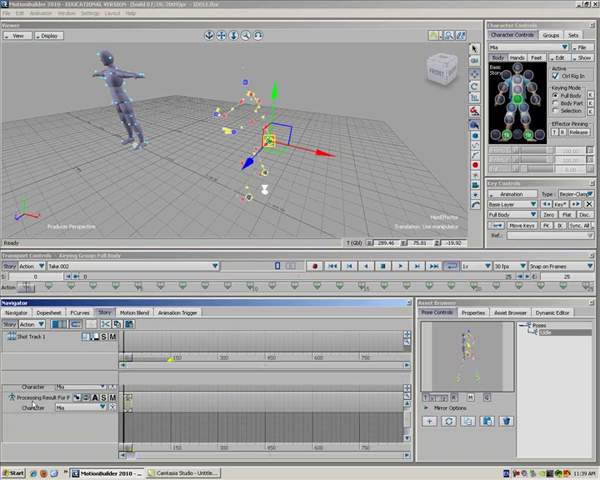
{"action": "left_click", "coordinate": [31, 404]}
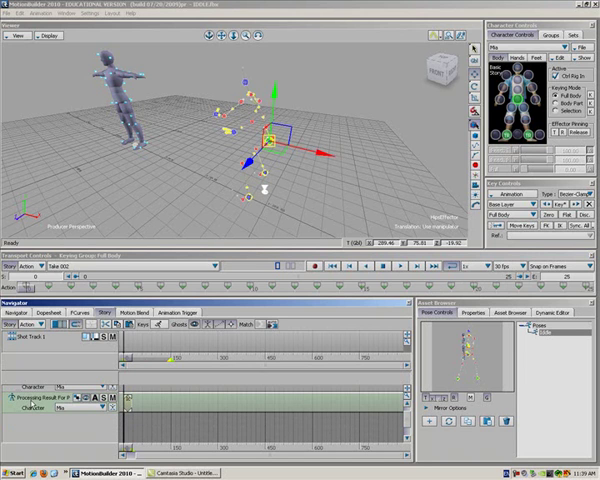
{"action": "key", "text": "Delete"}
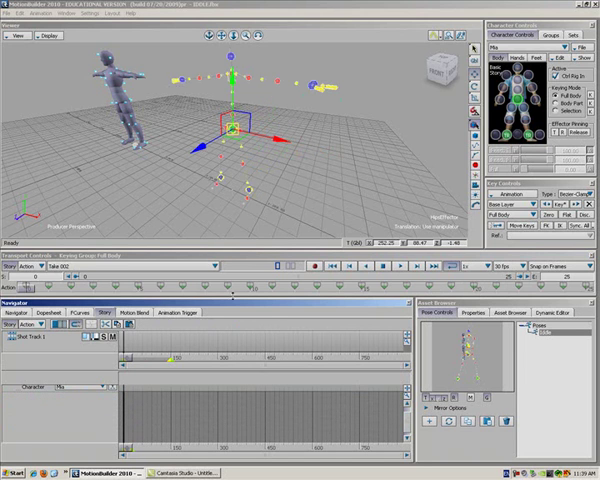
- Switch to the ForehandVolley_AE_622010_2_Clean take and scrub through it
{"action": "left_click", "coordinate": [105, 267]}
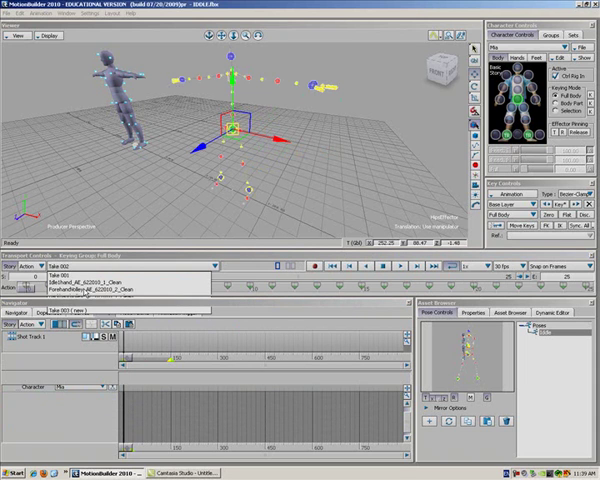
{"action": "left_click", "coordinate": [85, 290]}
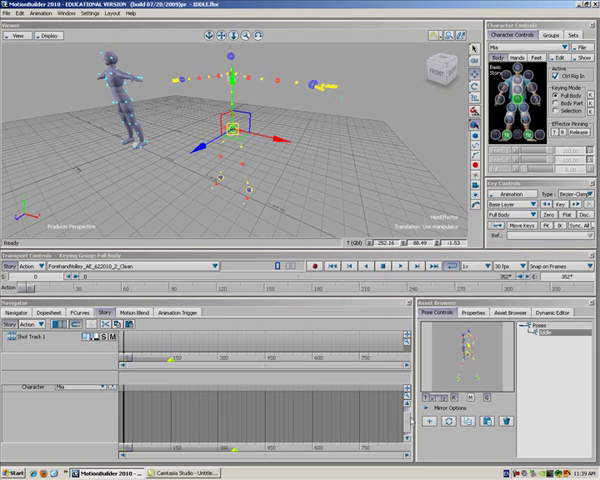
{"action": "scroll", "coordinate": [60, 395], "scroll_direction": "up", "scroll_amount": 1}
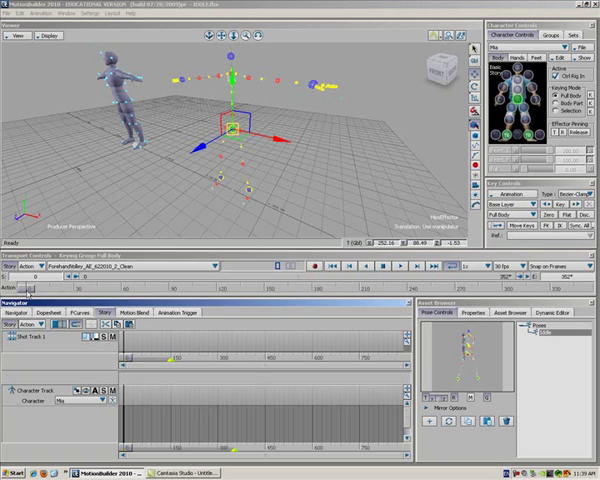
{"action": "mouse_move", "coordinate": [30, 288]}
{"action": "left_mouse_down"}
{"action": "mouse_move", "coordinate": [291, 289]}
{"action": "mouse_move", "coordinate": [25, 288]}
{"action": "left_mouse_up"}
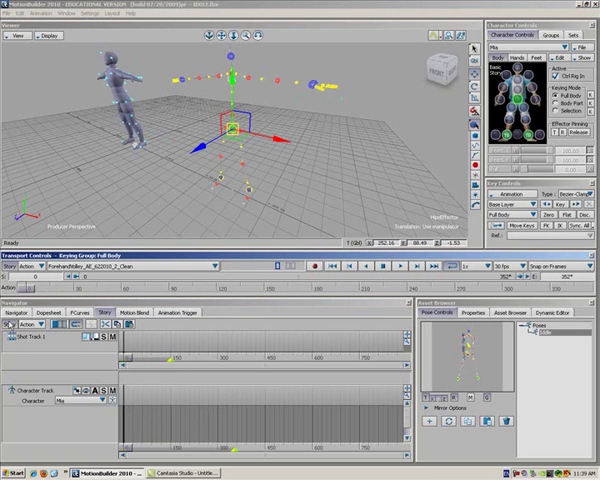
- Set Mia's Input Type to Actor Input in Character Settings and play the take
{"action": "left_click", "coordinate": [15, 312]}
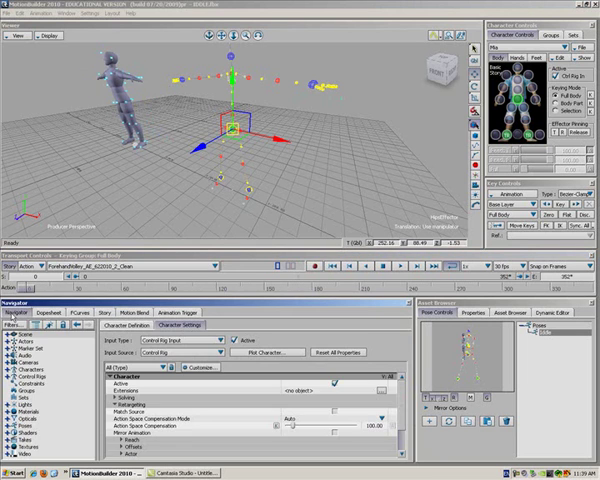
{"action": "left_click", "coordinate": [162, 340]}
{"action": "left_click", "coordinate": [152, 348]}
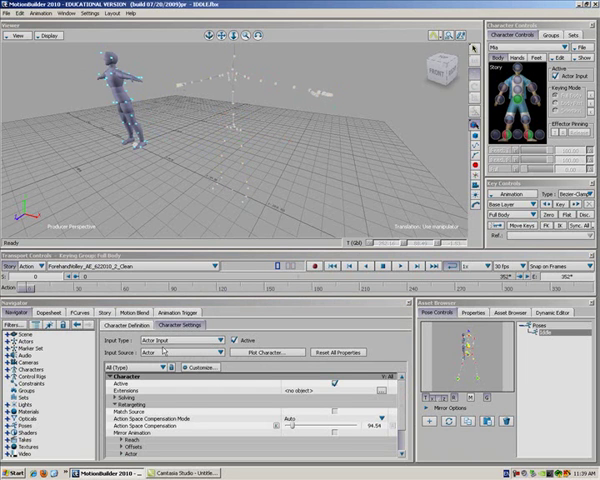
{"action": "left_click", "coordinate": [399, 266]}
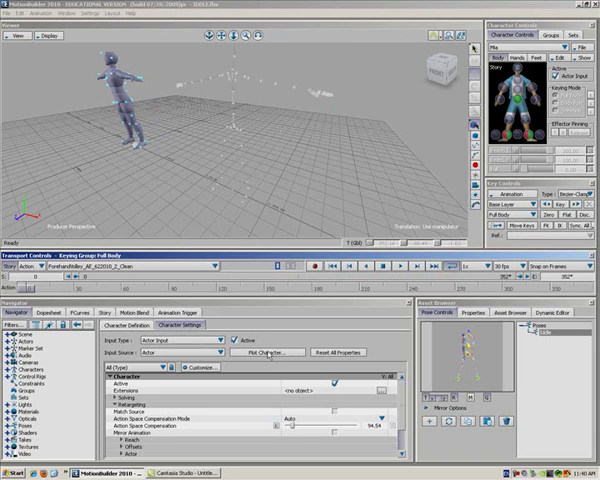
- Use Plot Character to plot the actor's motion onto Mia's Control Rig
{"action": "left_click", "coordinate": [268, 353]}
{"action": "left_click", "coordinate": [299, 265]}
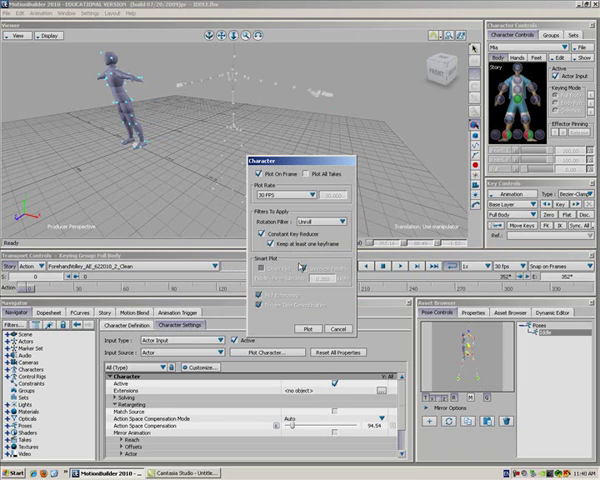
{"action": "left_click", "coordinate": [308, 328]}
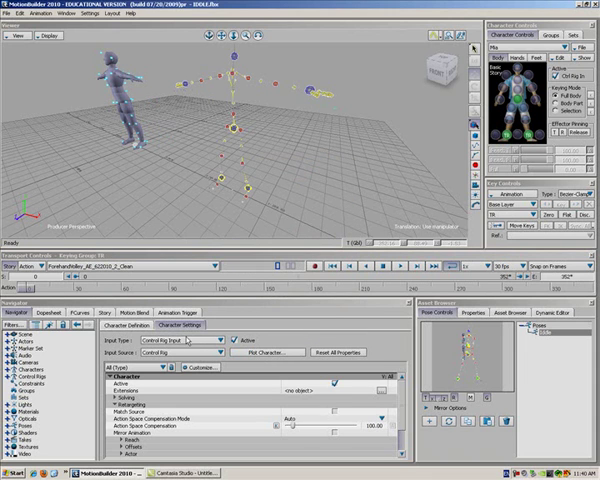
- In the Story tab, run Process Track/Subtrack To New Clip on the Character Track
{"action": "left_click", "coordinate": [107, 314]}
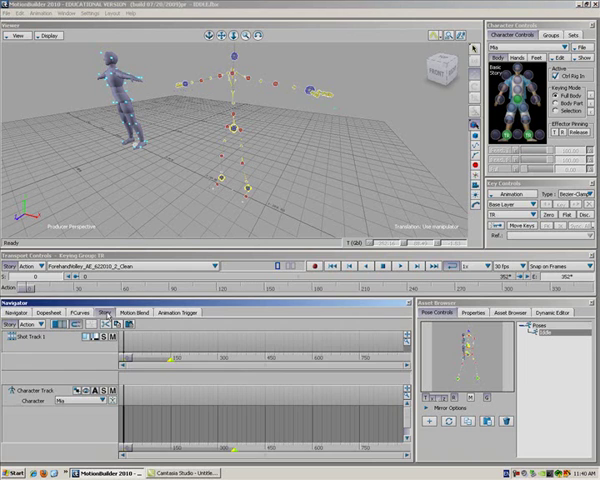
{"action": "right_click", "coordinate": [38, 399]}
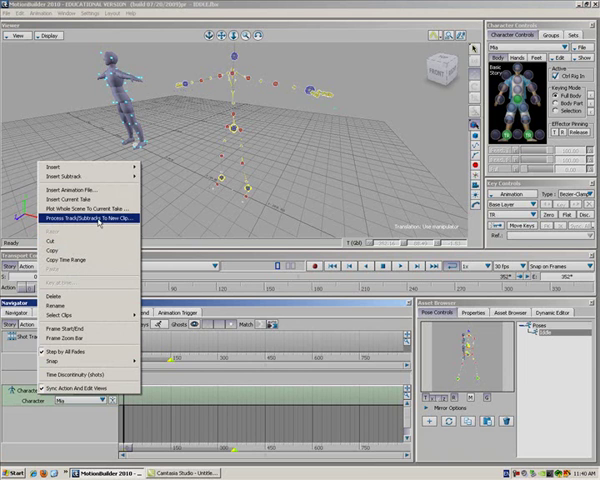
{"action": "left_click", "coordinate": [100, 222]}
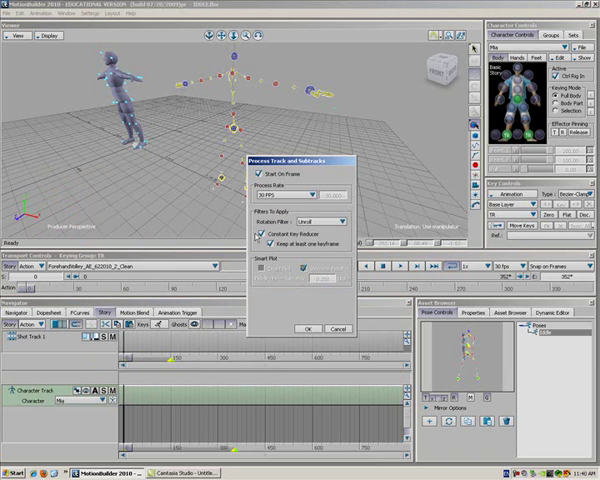
{"action": "left_click", "coordinate": [308, 328]}
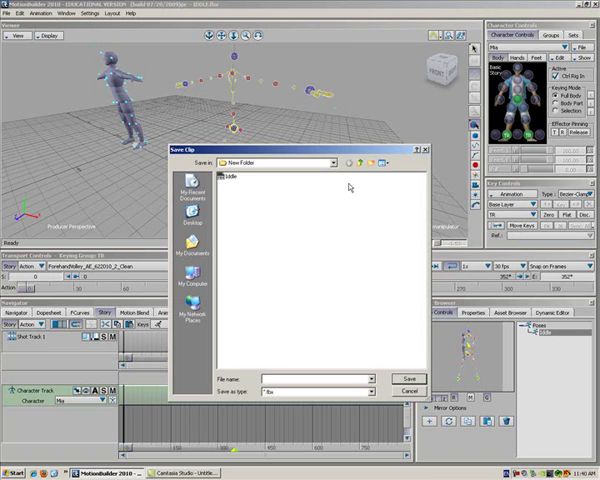
- Save the processed clip as dirt.fbx
{"action": "left_click_drag", "start_coordinate": [325, 149], "coordinate": [353, 191]}
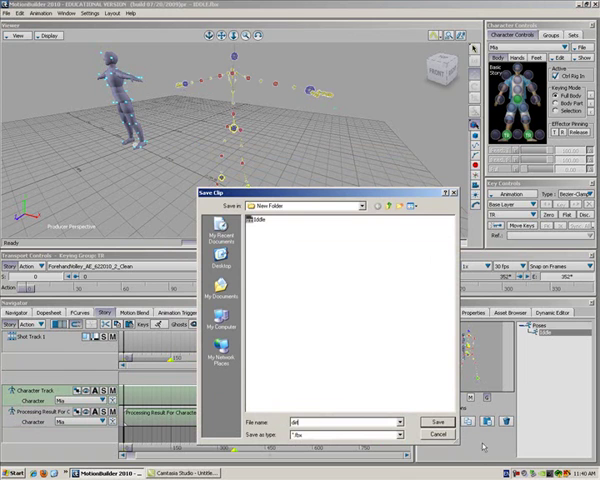
{"action": "left_click", "coordinate": [434, 423]}
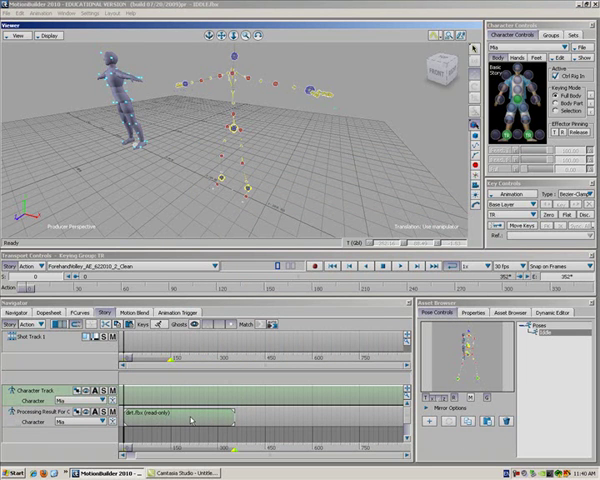
- Nudge the dirt.fbx clip later and test-move the right foot effector, undoing the last move
{"action": "mouse_move", "coordinate": [189, 419]}
{"action": "left_mouse_down"}
{"action": "mouse_move", "coordinate": [205, 419]}
{"action": "mouse_move", "coordinate": [199, 419]}
{"action": "left_mouse_up"}
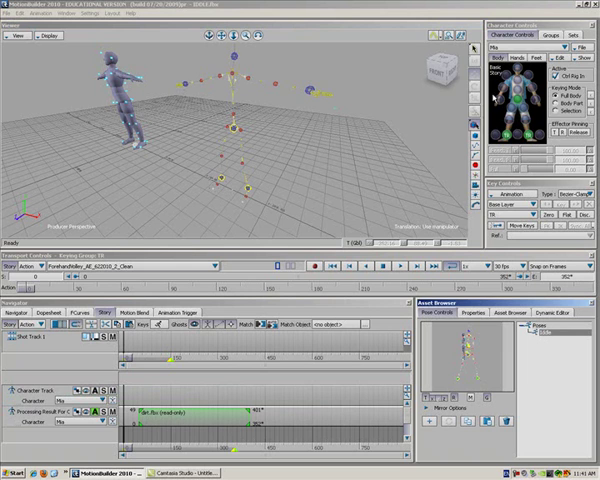
{"action": "left_click", "coordinate": [511, 133]}
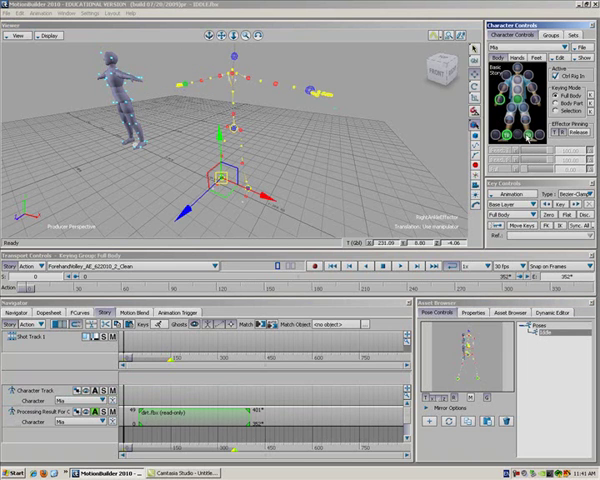
{"action": "mouse_move", "coordinate": [220, 178]}
{"action": "left_mouse_down"}
{"action": "mouse_move", "coordinate": [247, 190]}
{"action": "mouse_move", "coordinate": [310, 90]}
{"action": "left_mouse_up"}
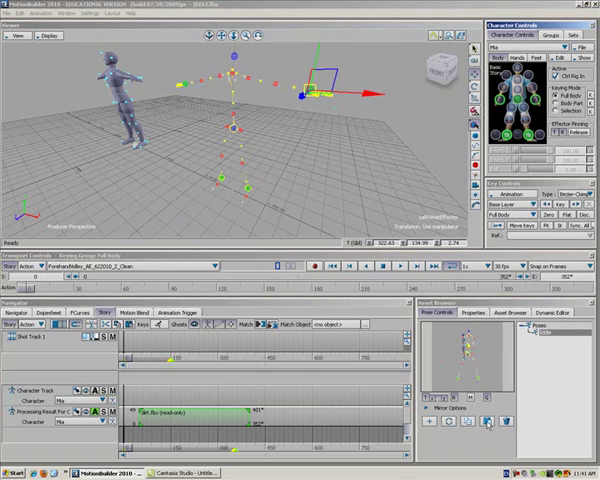
{"action": "left_click_drag", "start_coordinate": [310, 90], "coordinate": [180, 108]}
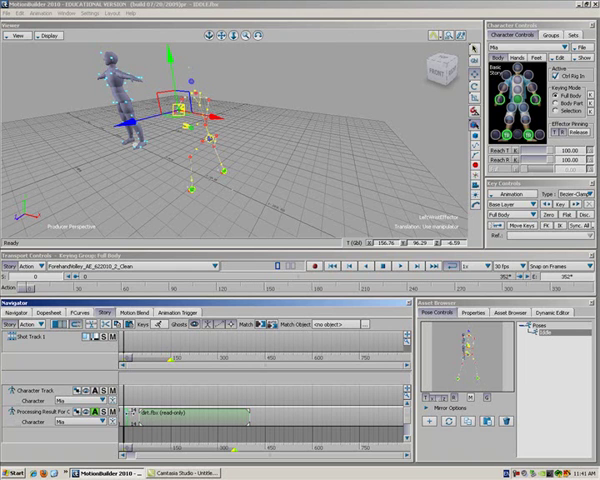
{"action": "key", "text": "ctrl+z"}
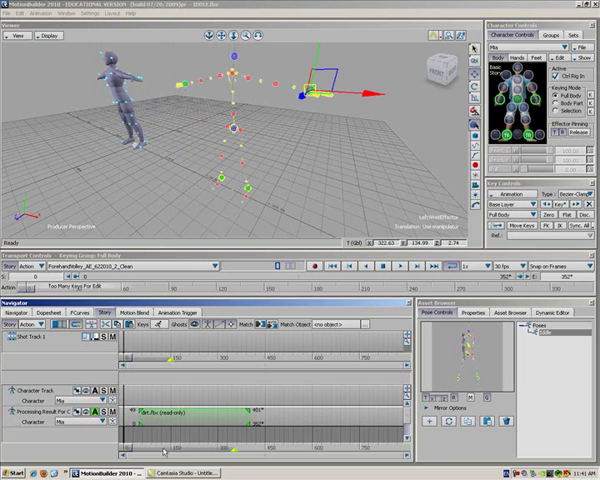
- Scrub through the volley swing from a side view and deselect the wrist effector
{"action": "left_click_drag", "start_coordinate": [128, 449], "coordinate": [173, 449]}
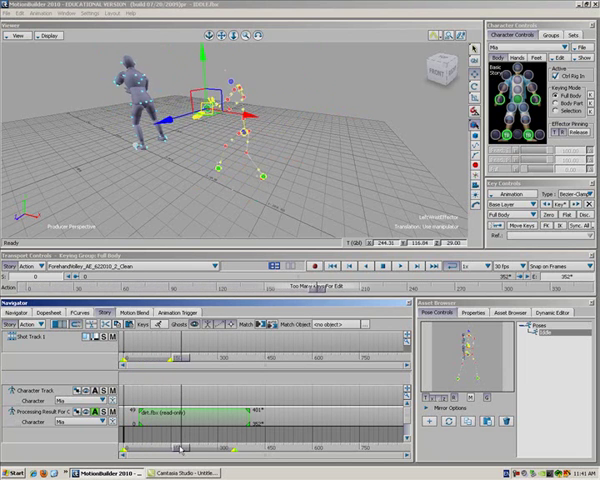
{"action": "left_click_drag", "start_coordinate": [173, 449], "coordinate": [179, 449]}
{"action": "middle_click_drag", "start_coordinate": [193, 57], "coordinate": [182, 22]}
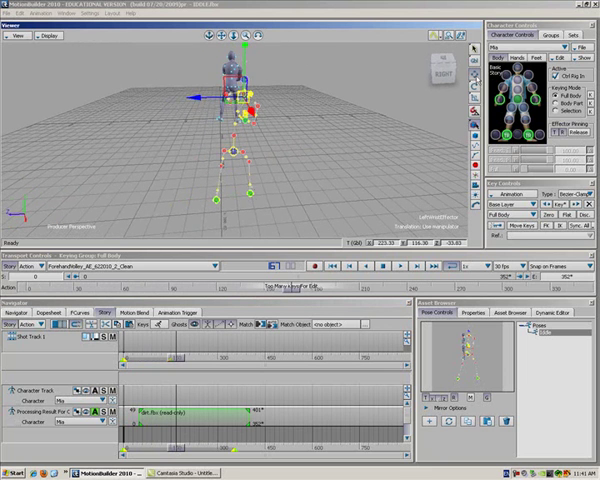
{"action": "left_click", "coordinate": [223, 38]}
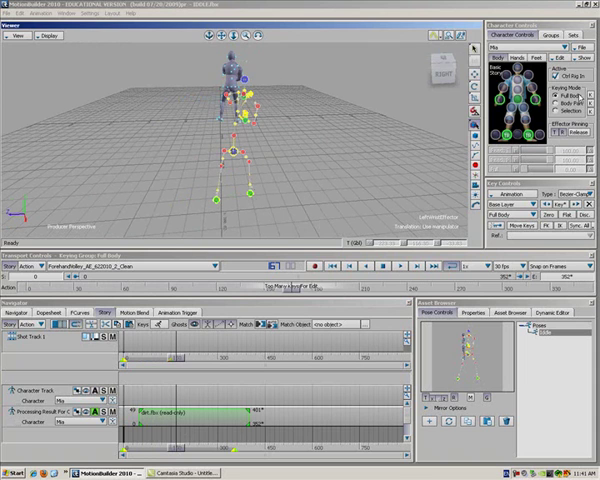
- Switch to the Actor, uncheck Actor Body in Show, then switch back to Mia
{"action": "left_click", "coordinate": [528, 47]}
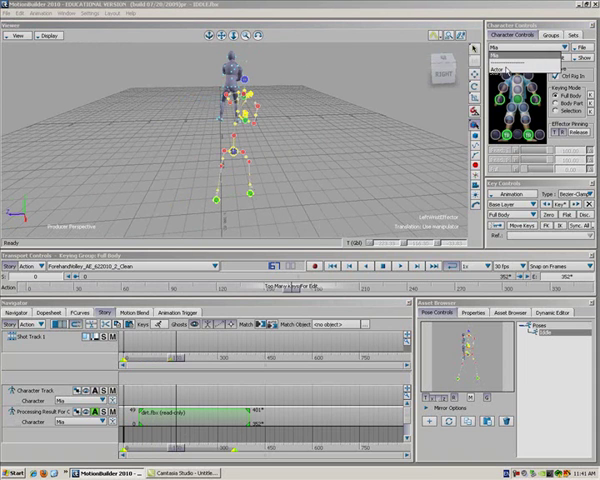
{"action": "left_click", "coordinate": [528, 68]}
{"action": "left_click", "coordinate": [582, 58]}
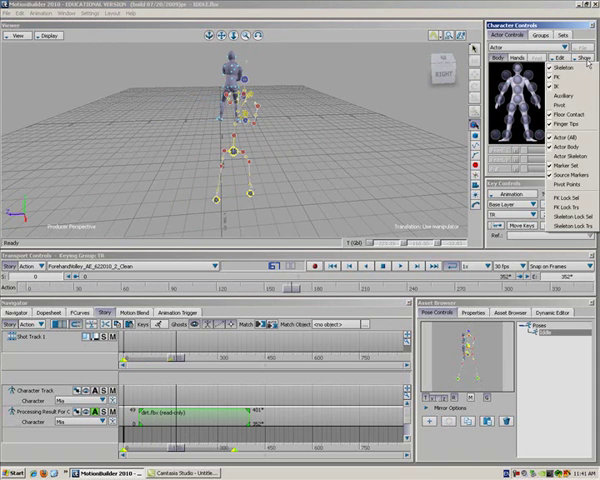
{"action": "left_click", "coordinate": [525, 145]}
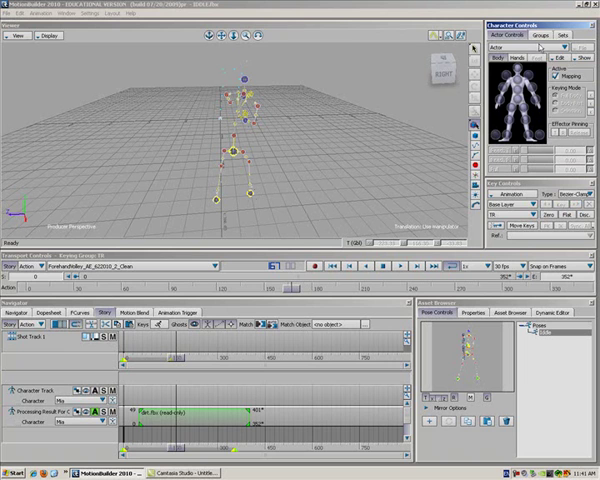
{"action": "left_click", "coordinate": [500, 47]}
{"action": "left_click", "coordinate": [496, 57]}
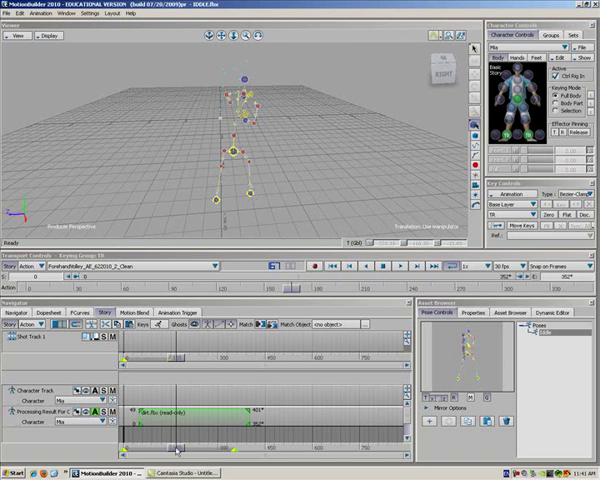
- Play and scrub the take to find the cut point
{"action": "key", "text": "space"}
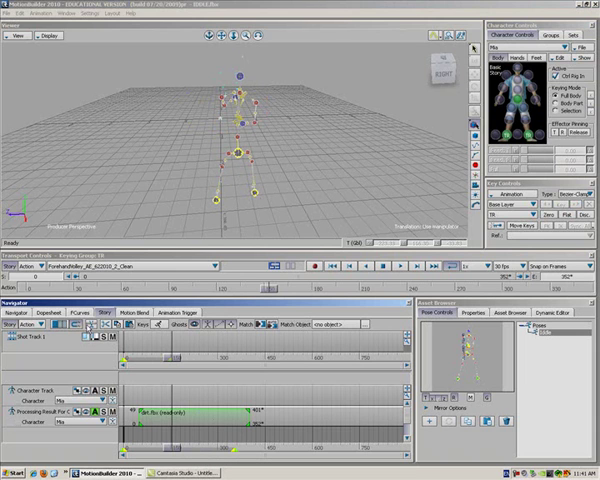
{"action": "left_click_drag", "start_coordinate": [174, 447], "coordinate": [188, 450]}
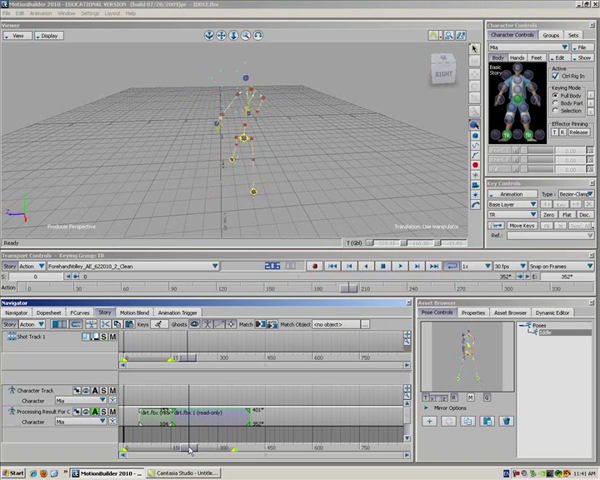
{"action": "mouse_move", "coordinate": [188, 450]}
{"action": "left_mouse_down"}
{"action": "mouse_move", "coordinate": [197, 450]}
{"action": "mouse_move", "coordinate": [201, 432]}
{"action": "left_mouse_up"}
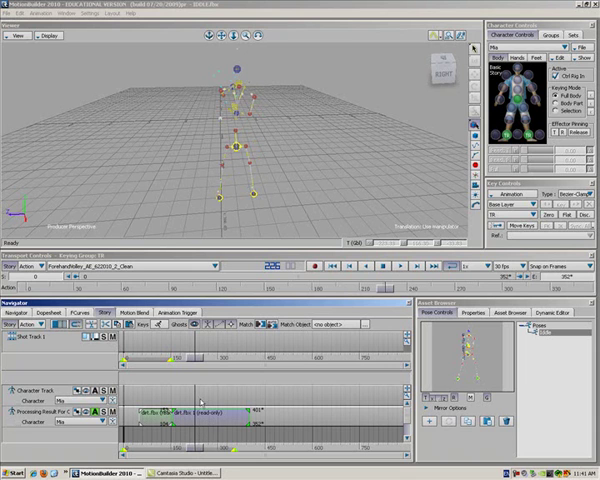
- Slide the second clip piece to frame 177 and delete the unwanted pieces
{"action": "left_click_drag", "start_coordinate": [198, 413], "coordinate": [218, 413]}
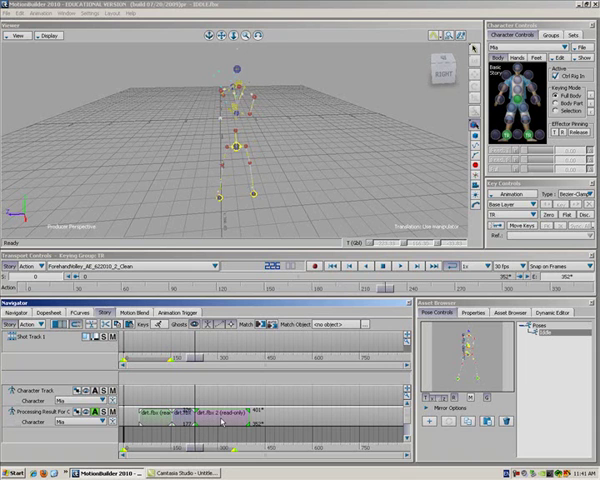
{"action": "left_click", "coordinate": [196, 431]}
{"action": "left_click", "coordinate": [157, 419]}
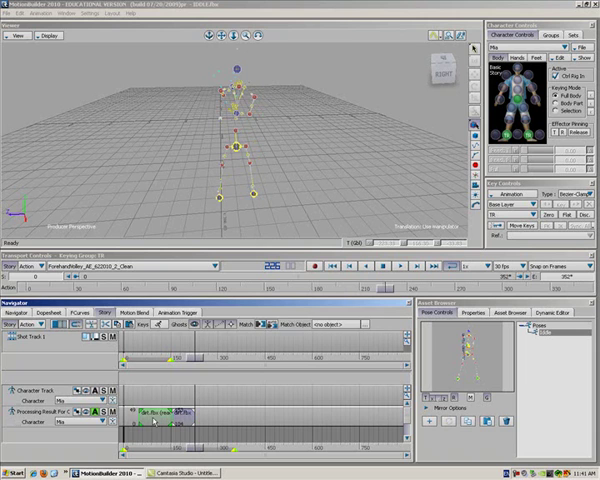
{"action": "key", "text": "Delete"}
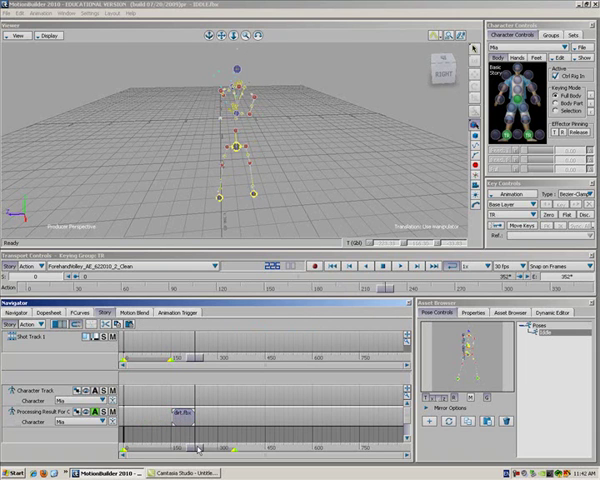
- Select the trimmed clip and paste a full-body pose with Reach T and R at 100
{"action": "left_click_drag", "start_coordinate": [198, 448], "coordinate": [172, 448]}
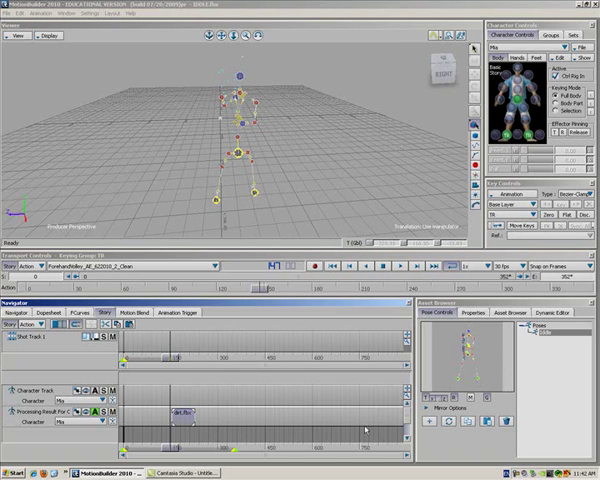
{"action": "left_click_drag", "start_coordinate": [186, 421], "coordinate": [197, 420]}
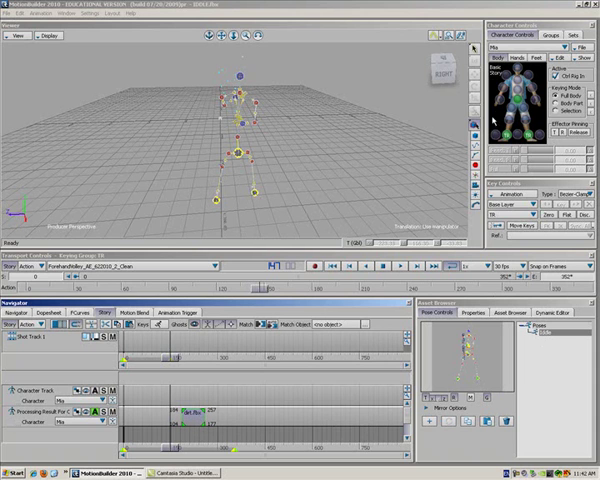
{"action": "left_click", "coordinate": [498, 102]}
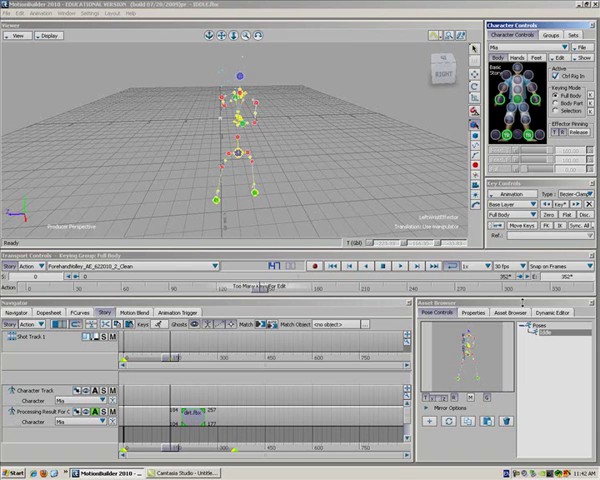
{"action": "left_click", "coordinate": [487, 423]}
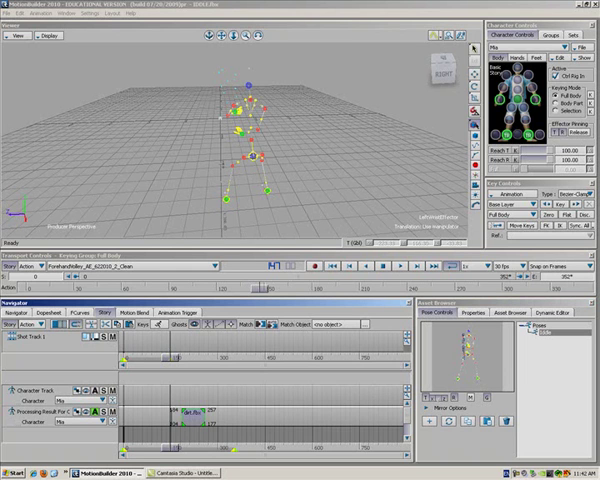
{"action": "mouse_move", "coordinate": [122, 449]}
{"action": "left_mouse_down"}
{"action": "mouse_move", "coordinate": [207, 449]}
{"action": "mouse_move", "coordinate": [152, 449]}
{"action": "left_mouse_up"}
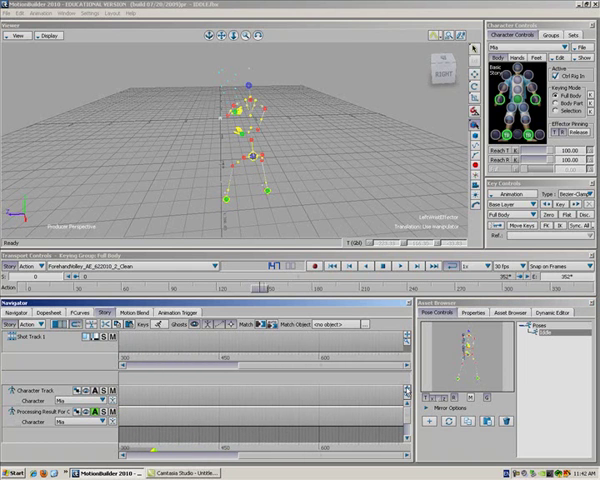
{"action": "mouse_move", "coordinate": [152, 449]}
{"action": "left_mouse_down"}
{"action": "mouse_move", "coordinate": [355, 449]}
{"action": "mouse_move", "coordinate": [157, 428]}
{"action": "left_mouse_up"}
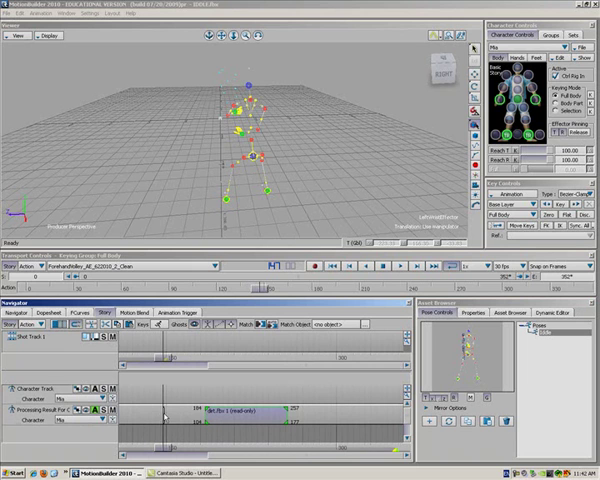
{"action": "left_click", "coordinate": [163, 411]}
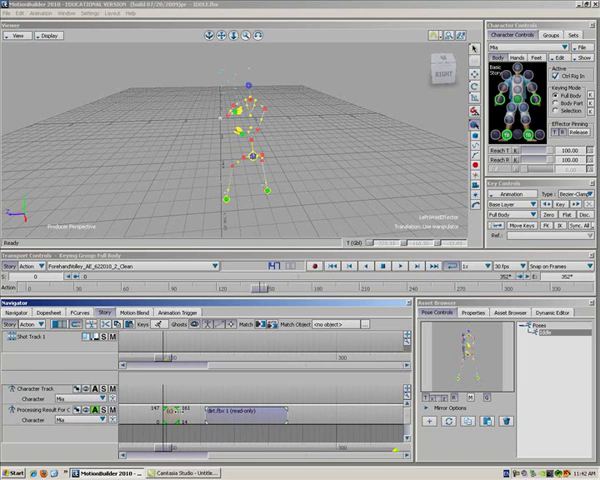
{"action": "left_click_drag", "start_coordinate": [170, 415], "coordinate": [285, 415]}
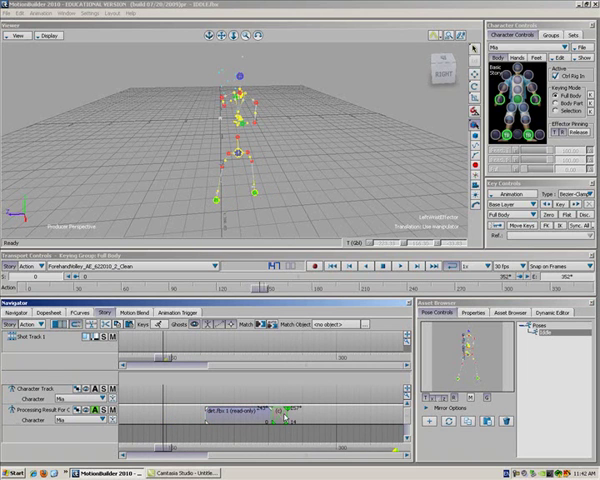
{"action": "left_click", "coordinate": [188, 418]}
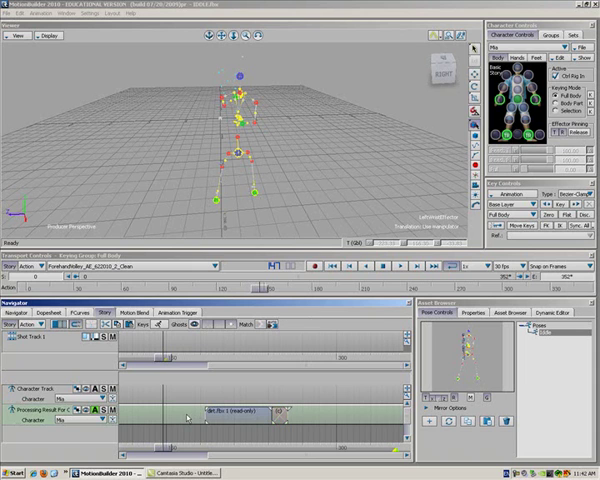
{"action": "left_click", "coordinate": [488, 421]}
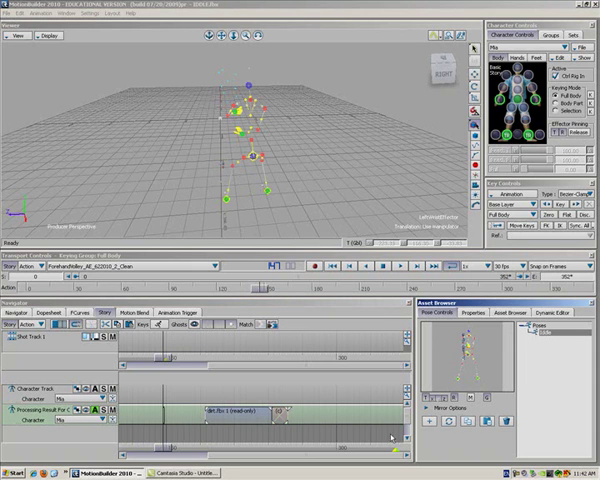
{"action": "left_click", "coordinate": [165, 418]}
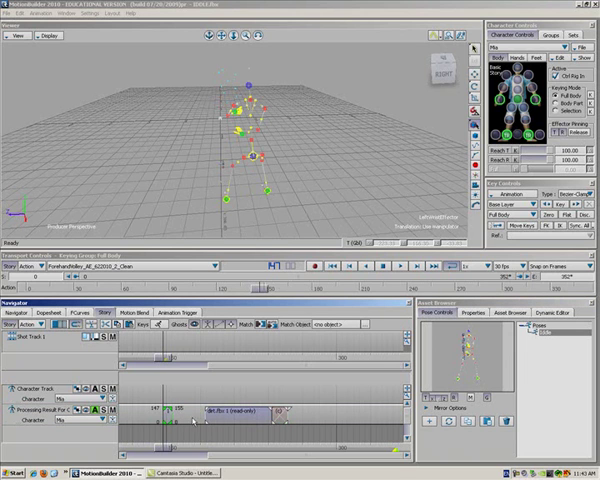
{"action": "left_click_drag", "start_coordinate": [193, 420], "coordinate": [220, 421]}
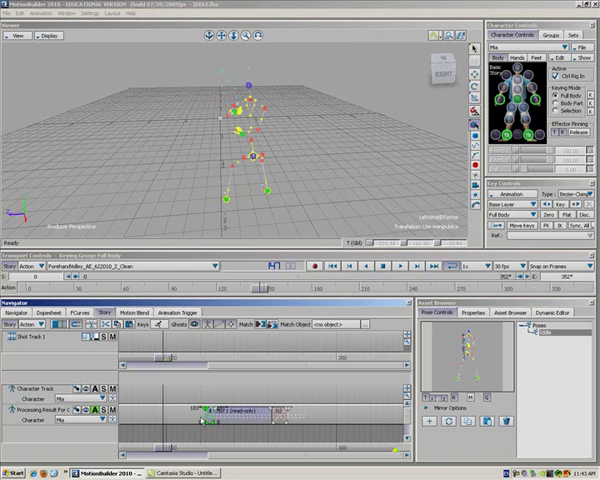
{"action": "left_click", "coordinate": [258, 415]}
{"action": "left_click_drag", "start_coordinate": [241, 410], "coordinate": [213, 418]}
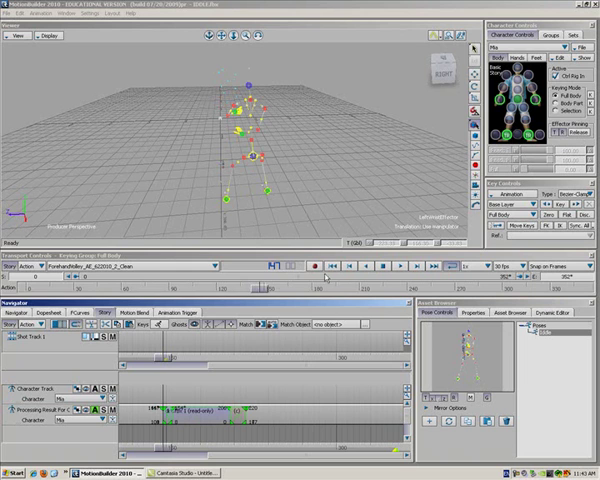
{"action": "left_click", "coordinate": [436, 267]}
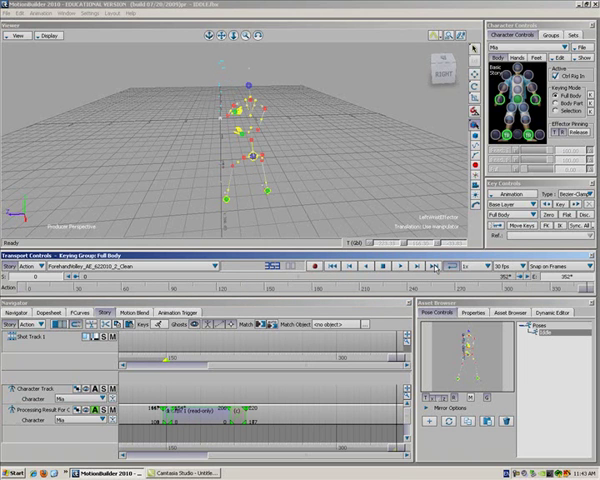
{"action": "left_click", "coordinate": [366, 266]}
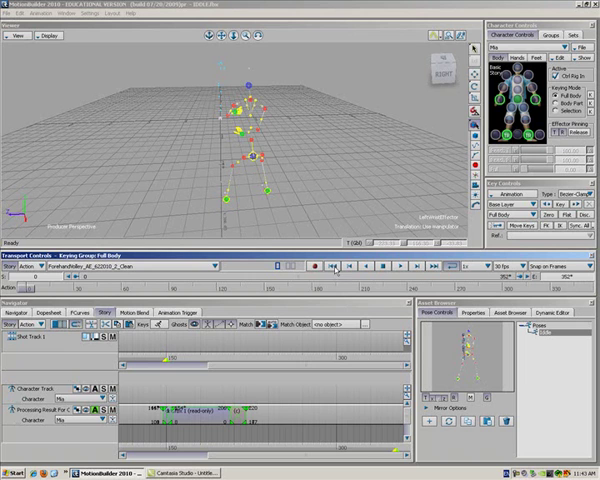
- Slide the dirt.fbx clip toward frame 0 and set the scene end frame to 73
{"action": "left_click_drag", "start_coordinate": [210, 410], "coordinate": [277, 410]}
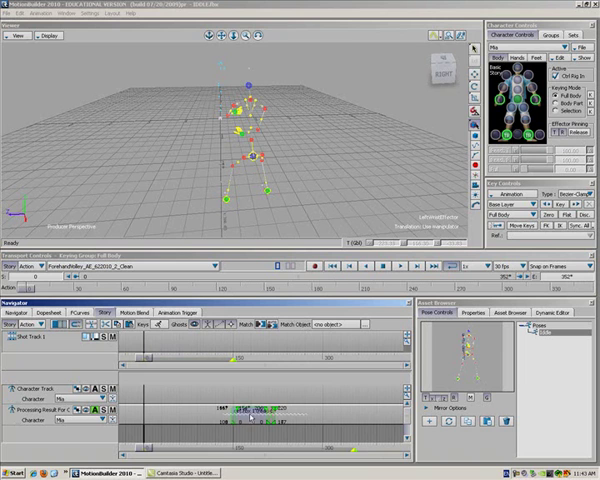
{"action": "left_click_drag", "start_coordinate": [255, 418], "coordinate": [166, 420]}
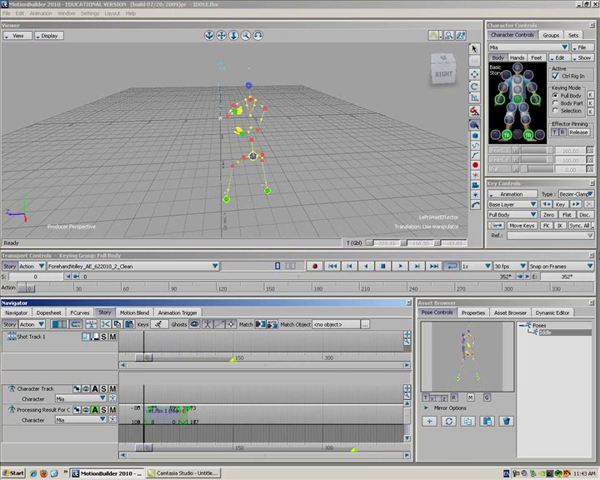
{"action": "double_click", "coordinate": [548, 276]}
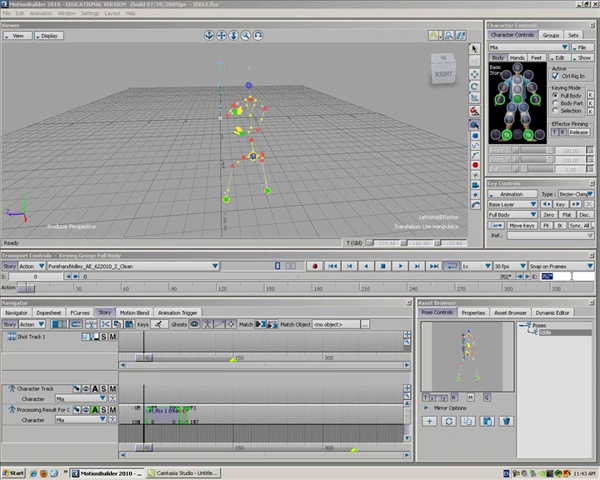
{"action": "type", "text": "73"}
{"action": "key", "text": "Return"}
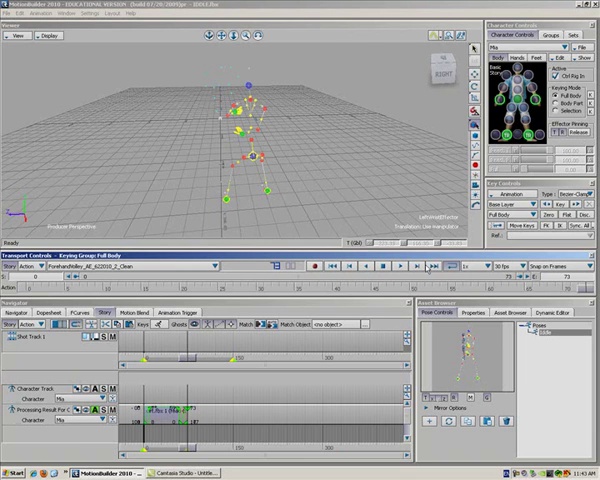
- Play the 73-frame take from frame 0, stop it, and select the dirt.fbx clip
{"action": "left_click", "coordinate": [333, 266]}
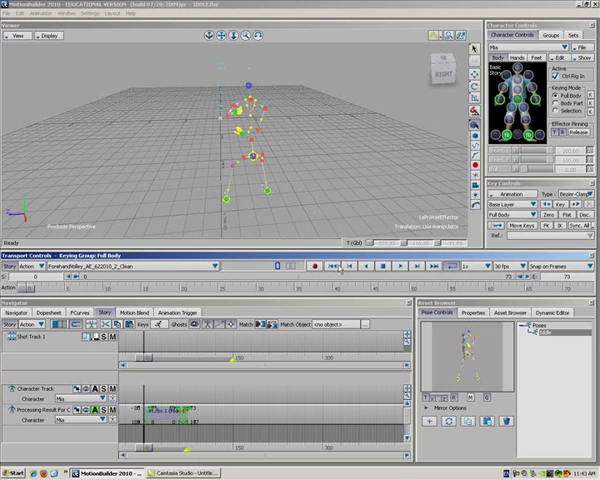
{"action": "left_click", "coordinate": [401, 266]}
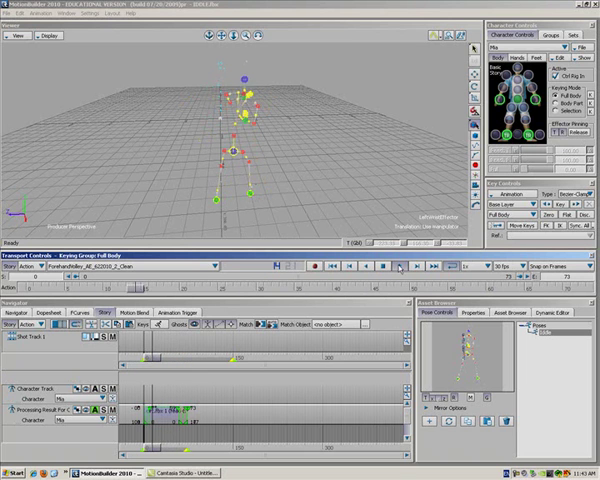
{"action": "left_click", "coordinate": [383, 267]}
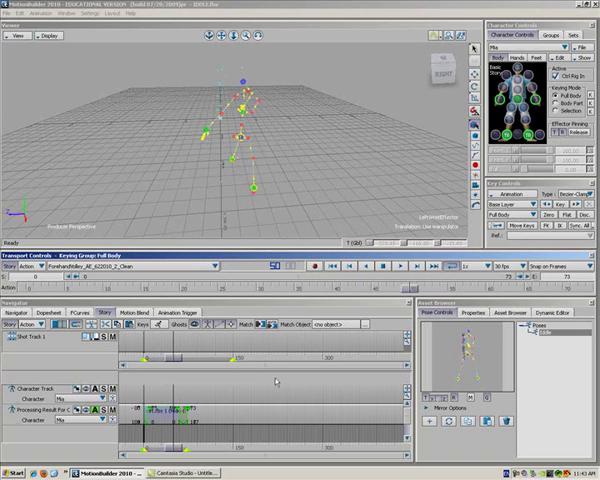
{"action": "left_click", "coordinate": [213, 418]}
{"action": "left_click", "coordinate": [186, 418]}
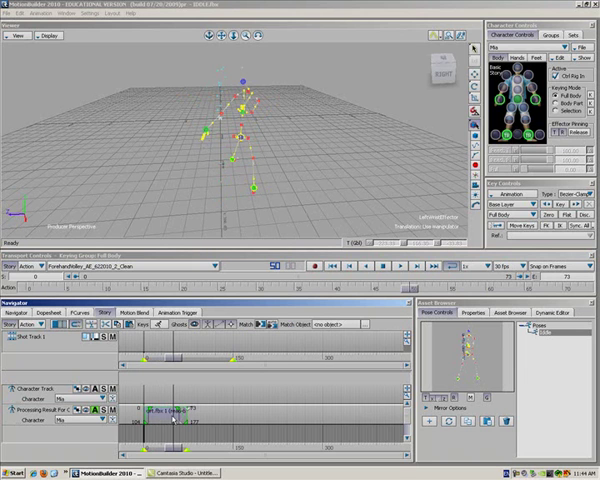
- Match the clip to the previous clip on LeftWristEffector and play it back
{"action": "left_click", "coordinate": [257, 325]}
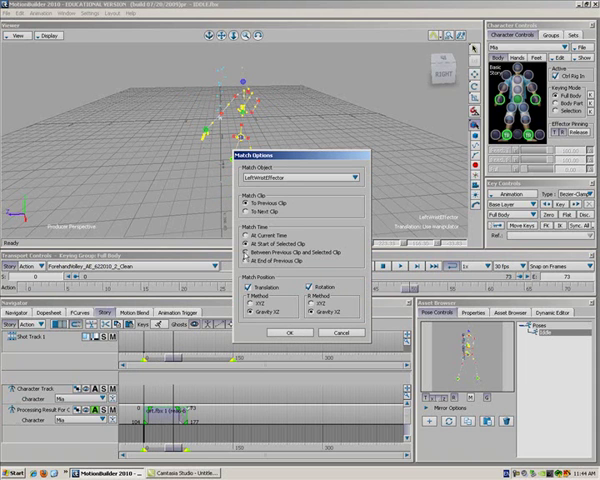
{"action": "left_click", "coordinate": [288, 332]}
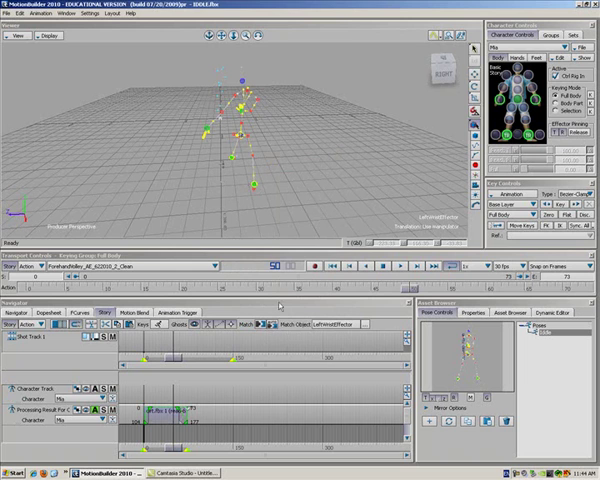
{"action": "left_click", "coordinate": [434, 266]}
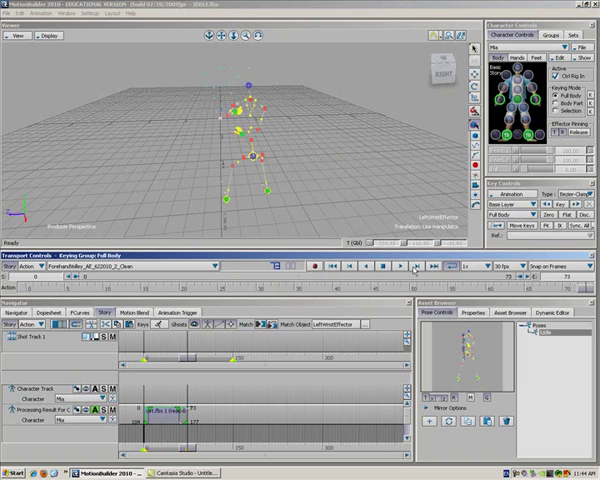
{"action": "left_click", "coordinate": [399, 266]}
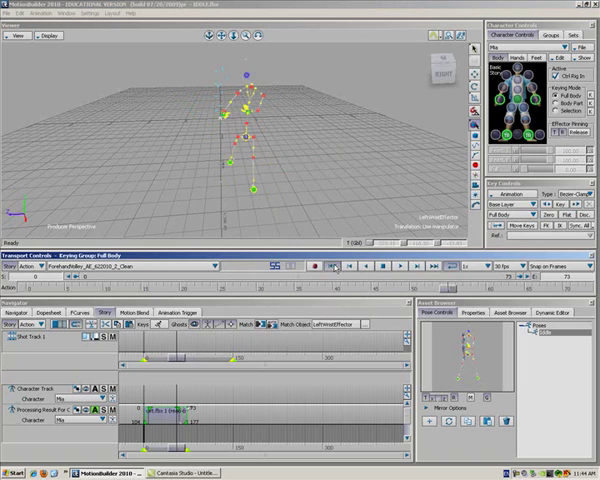
- Redo the match with Translation unchecked, matching rotation only, and replay the take
{"action": "left_click", "coordinate": [259, 325]}
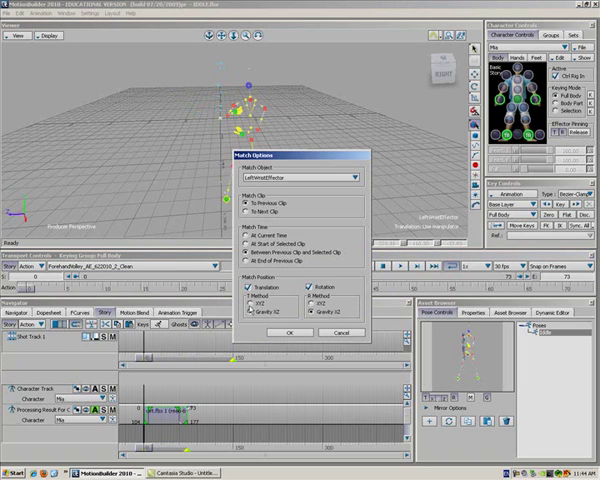
{"action": "left_click", "coordinate": [247, 287]}
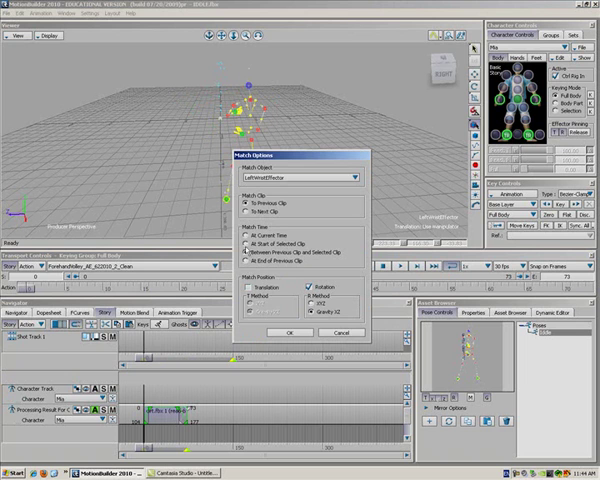
{"action": "left_click", "coordinate": [289, 333]}
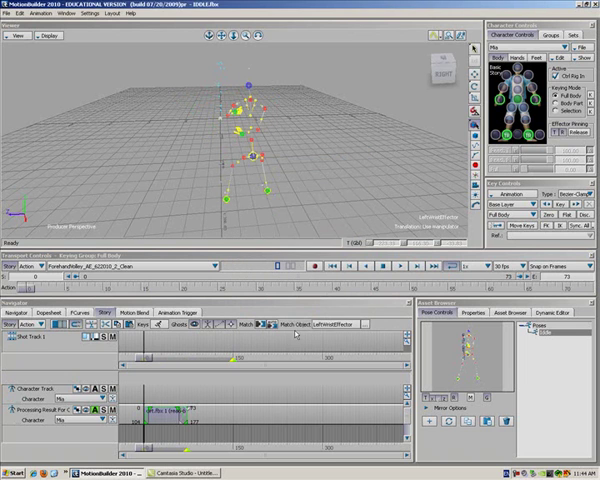
{"action": "left_click", "coordinate": [400, 267]}
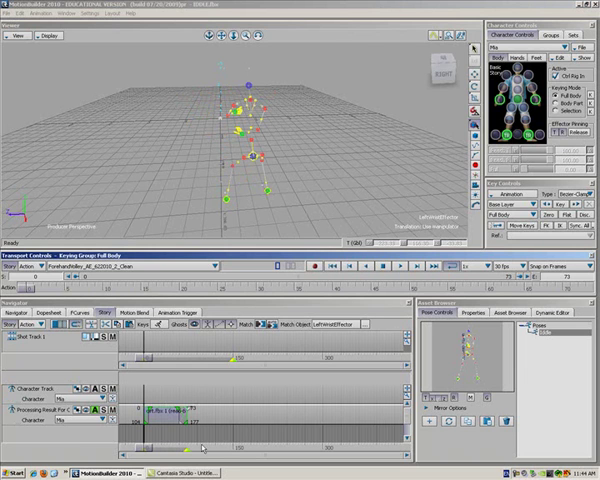
- Process the Processing Result track into a new clip at 30 FPS with Constant Key Reducer
{"action": "left_click", "coordinate": [88, 420]}
{"action": "right_click", "coordinate": [46, 410]}
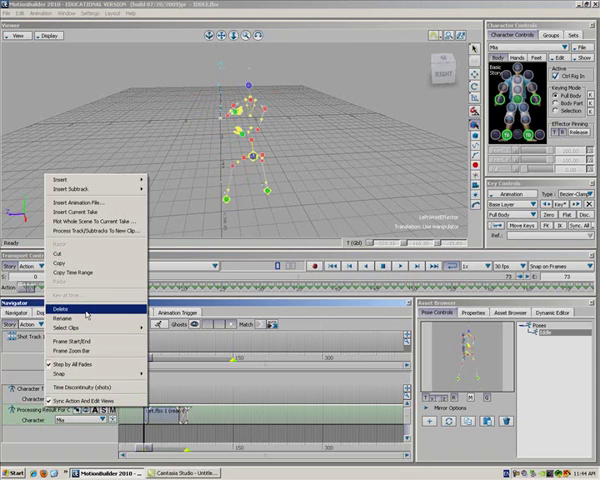
{"action": "left_click", "coordinate": [85, 231]}
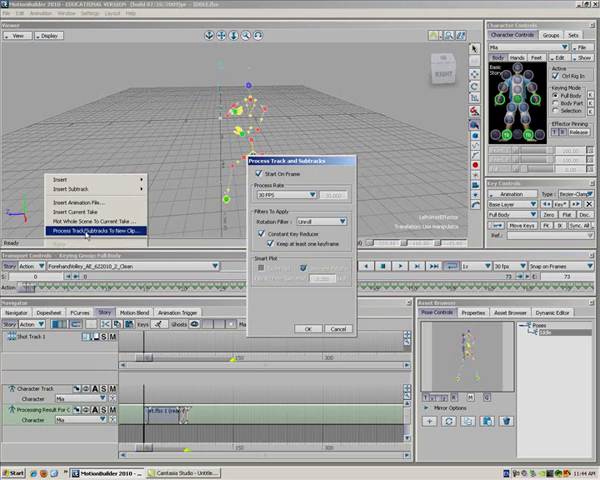
{"action": "left_click", "coordinate": [308, 330]}
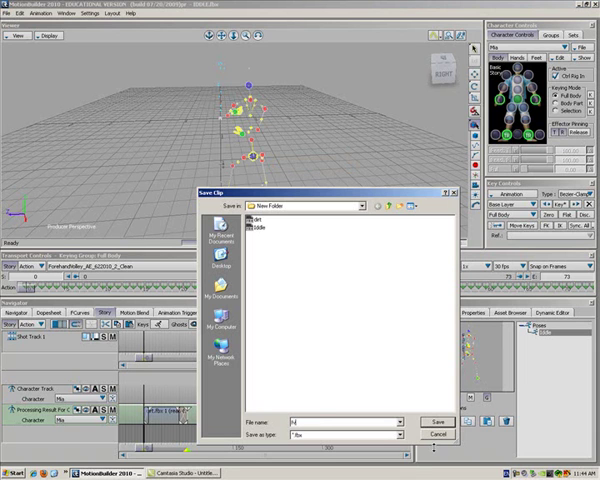
- Save the processed clip as fv.fbx in New Folder
{"action": "left_click", "coordinate": [440, 423]}
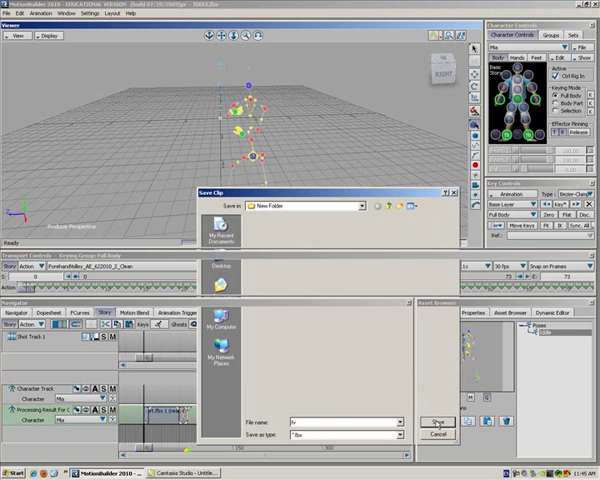